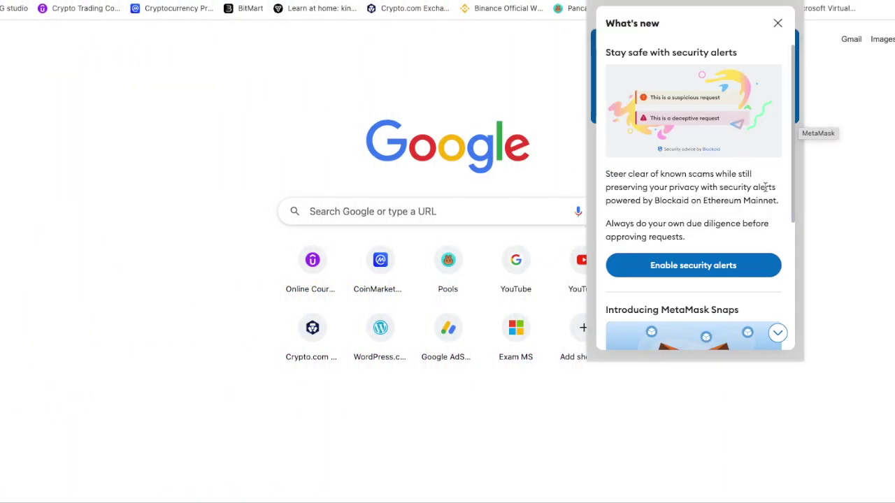
Close the What's new popup to reveal Account 1's activity history
{"action": "left_click", "coordinate": [778, 23]}
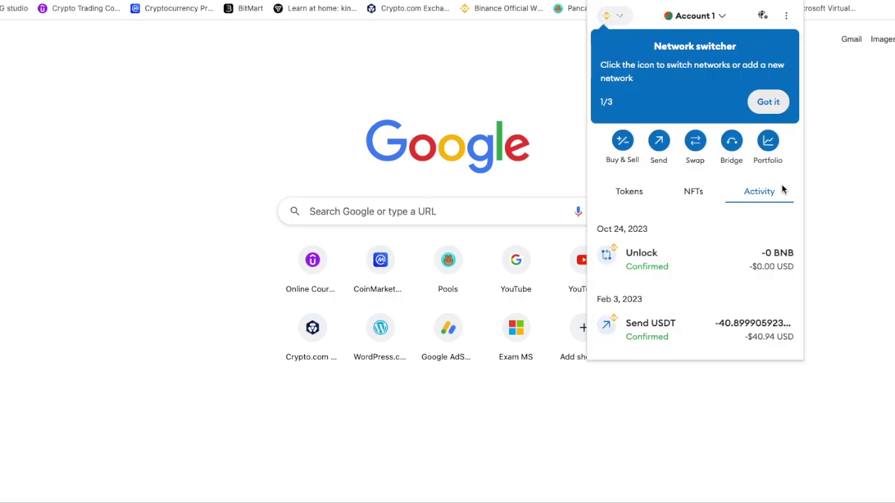
Start a crypto purchase from Buy & Sell and pick Interac as the payment method
{"action": "left_click", "coordinate": [623, 144]}
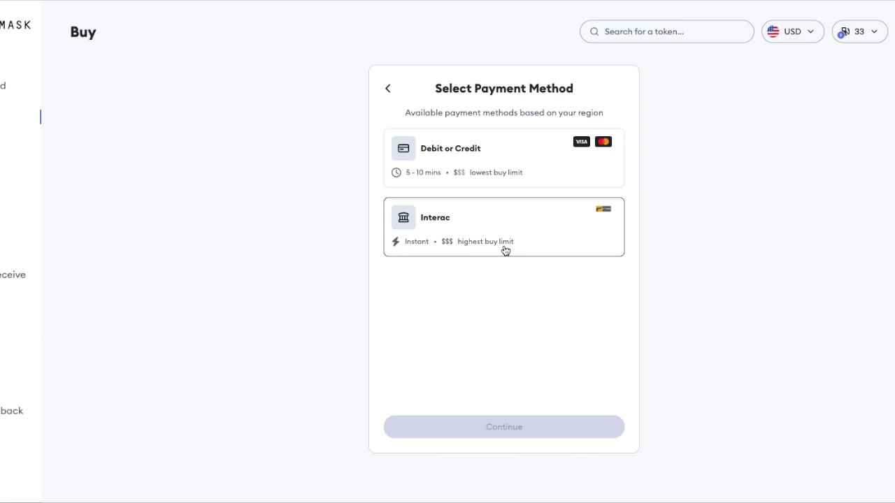
{"action": "left_click", "coordinate": [485, 232]}
Confirm Interac and change the purchase amount from $50 to $950 CAD
{"action": "left_click", "coordinate": [518, 428]}
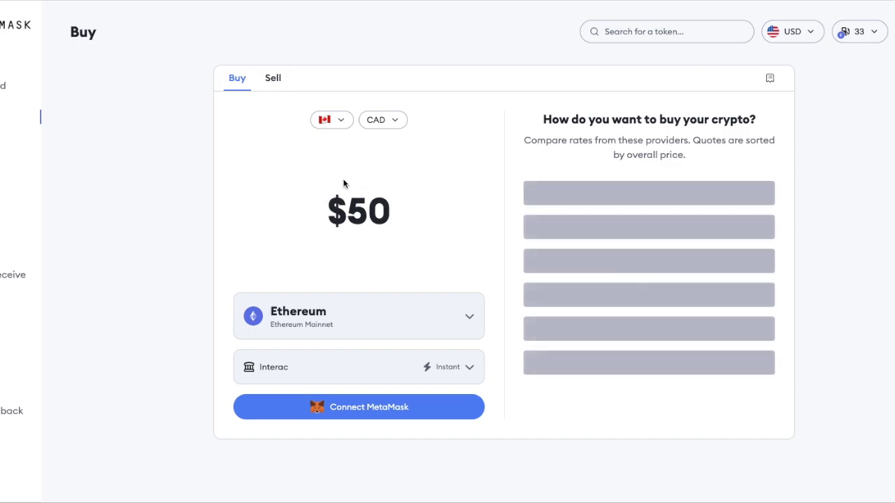
{"action": "key", "text": "BackSpace"}
{"action": "key", "text": "BackSpace"}
{"action": "type", "text": "95"}
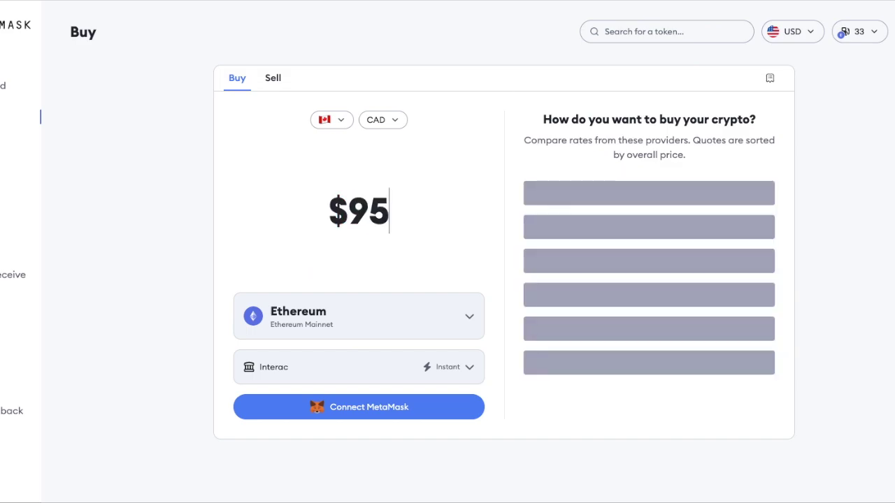
{"action": "type", "text": "0"}
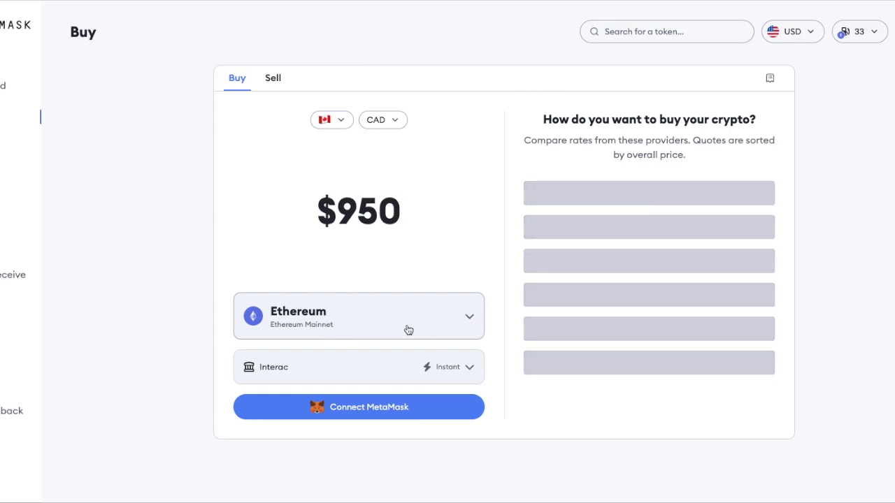
{"action": "left_click", "coordinate": [472, 319]}
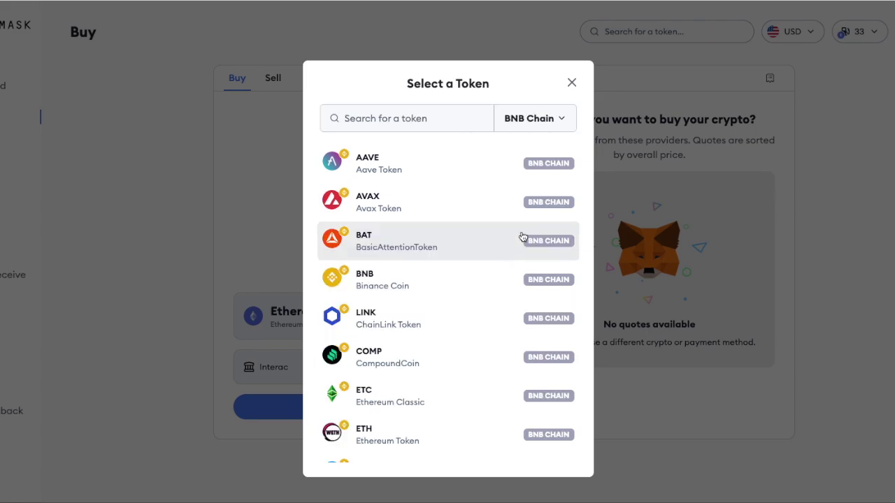
Filter the token list to BNB Chain tokens only
{"action": "left_click", "coordinate": [572, 85]}
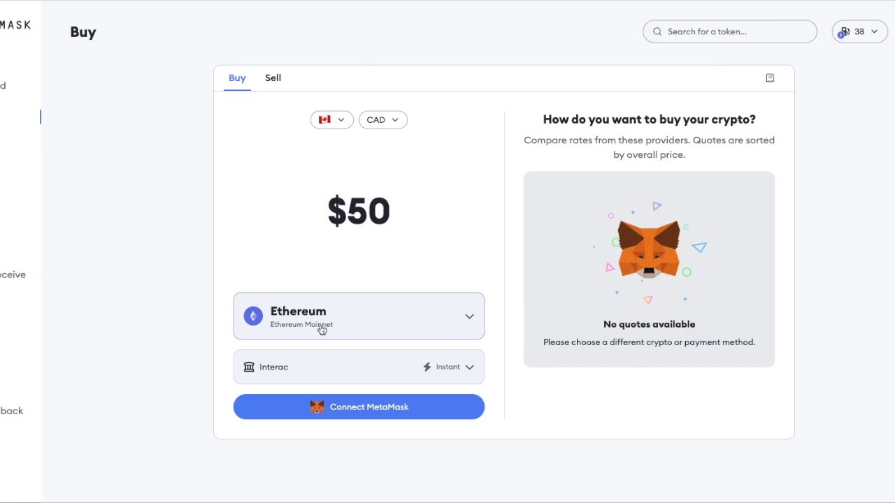
{"action": "left_click", "coordinate": [470, 320]}
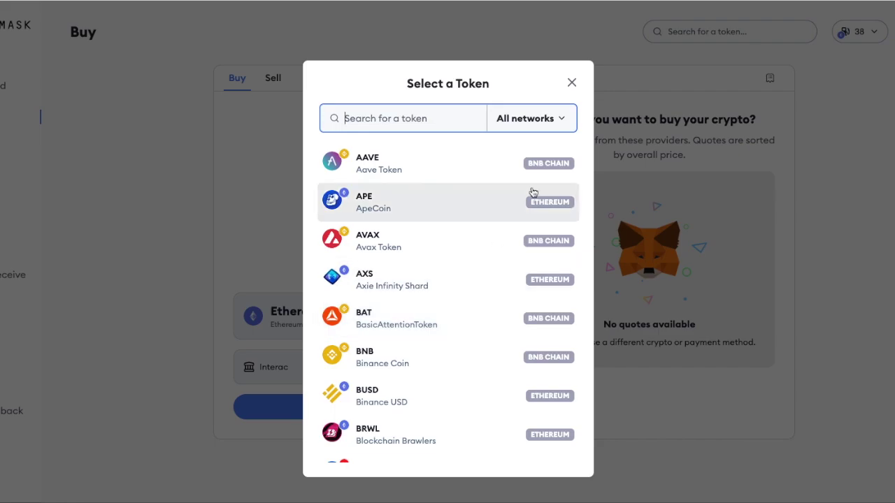
{"action": "left_click", "coordinate": [560, 122]}
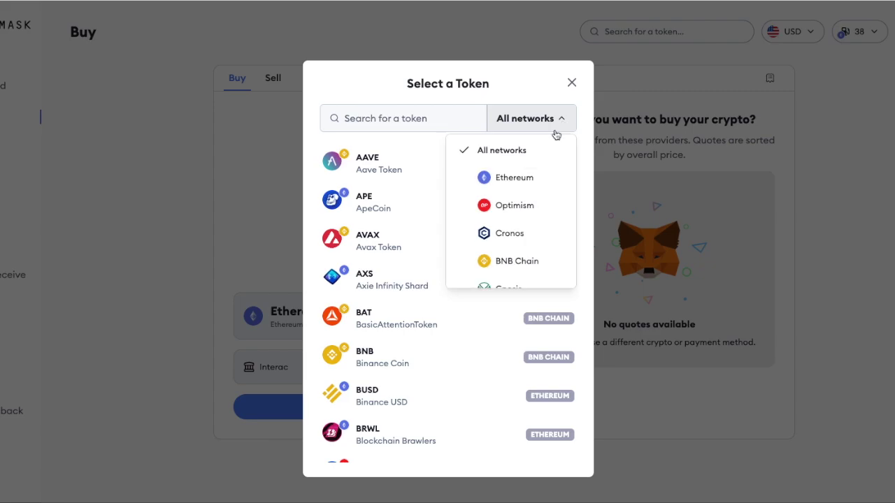
{"action": "left_click", "coordinate": [543, 258]}
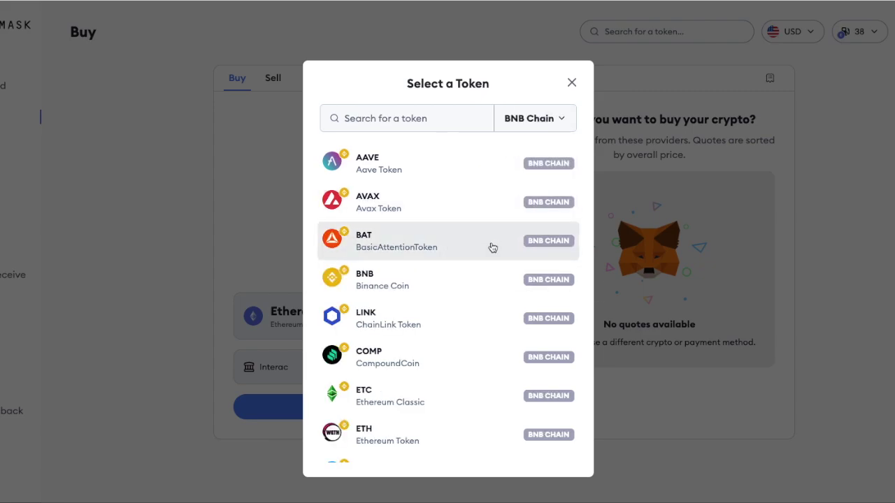
Browse the BNB Chain token list from AAVE down to USDC and back
{"action": "scroll", "coordinate": [533, 333], "scroll_direction": "down", "scroll_amount": 1}
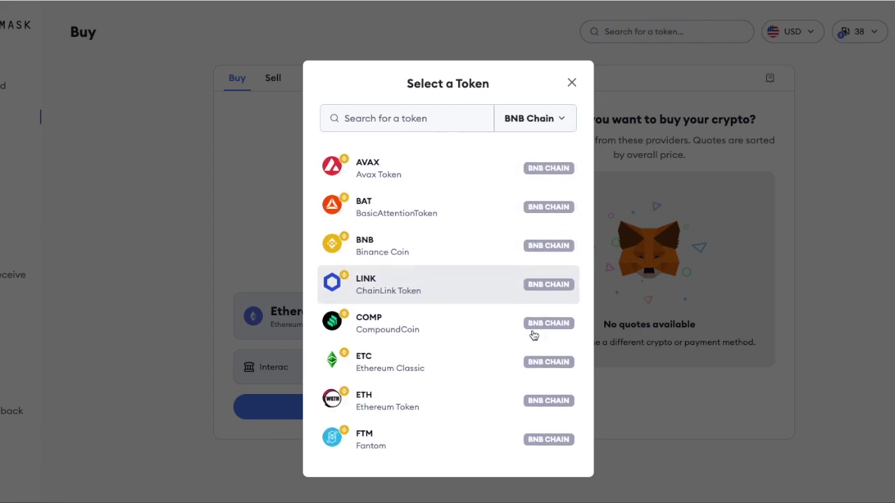
{"action": "scroll", "coordinate": [534, 335], "scroll_direction": "down", "scroll_amount": 8}
{"action": "scroll", "coordinate": [533, 335], "scroll_direction": "down", "scroll_amount": 3}
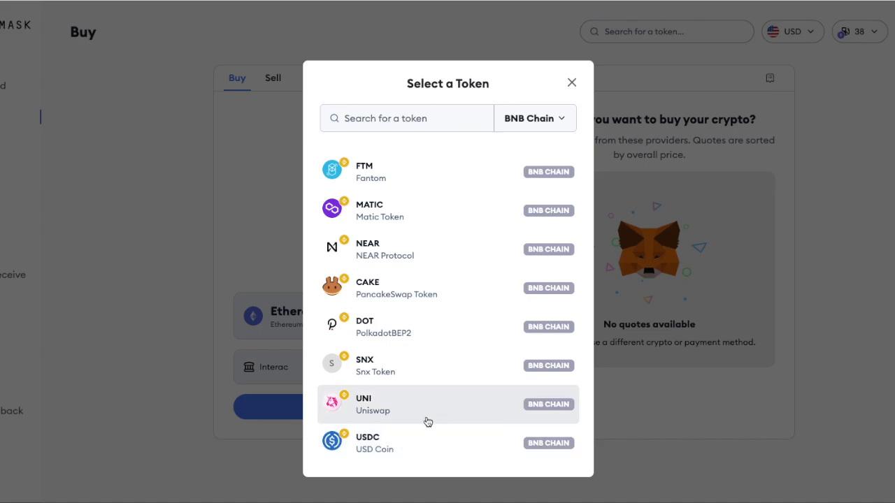
{"action": "scroll", "coordinate": [437, 371], "scroll_direction": "up", "scroll_amount": 3}
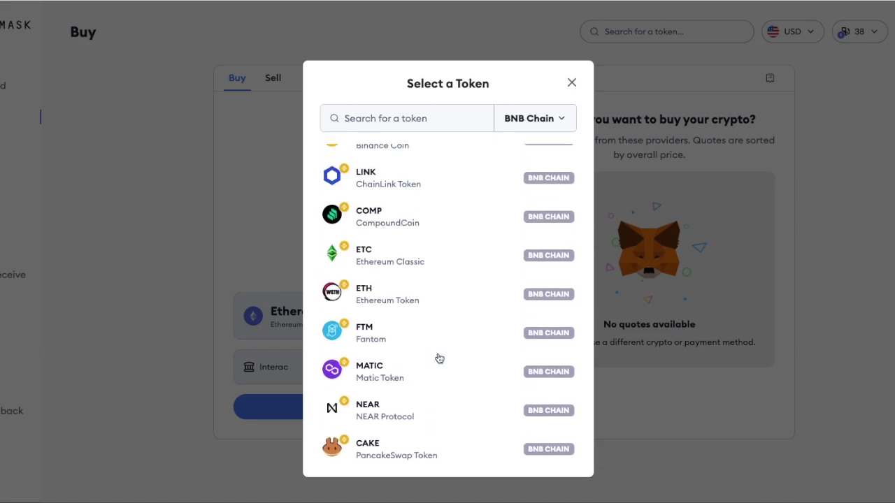
{"action": "scroll", "coordinate": [439, 358], "scroll_direction": "up", "scroll_amount": 2}
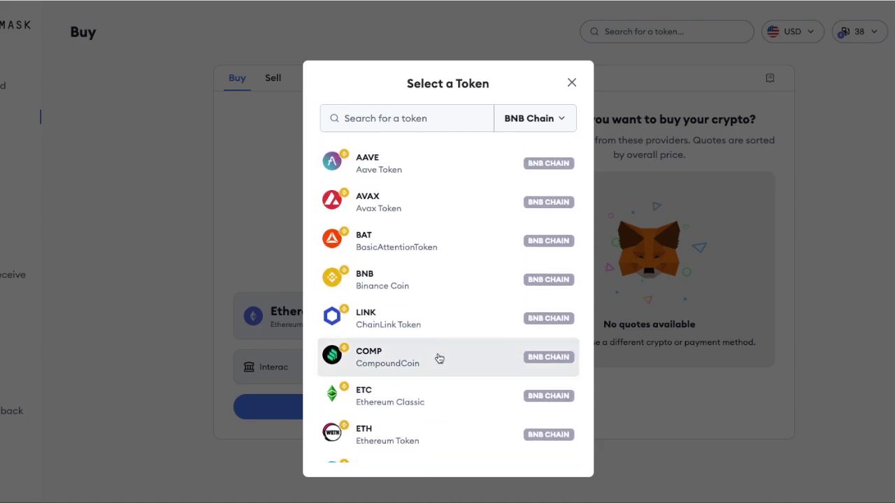
{"action": "scroll", "coordinate": [439, 359], "scroll_direction": "down", "scroll_amount": 1}
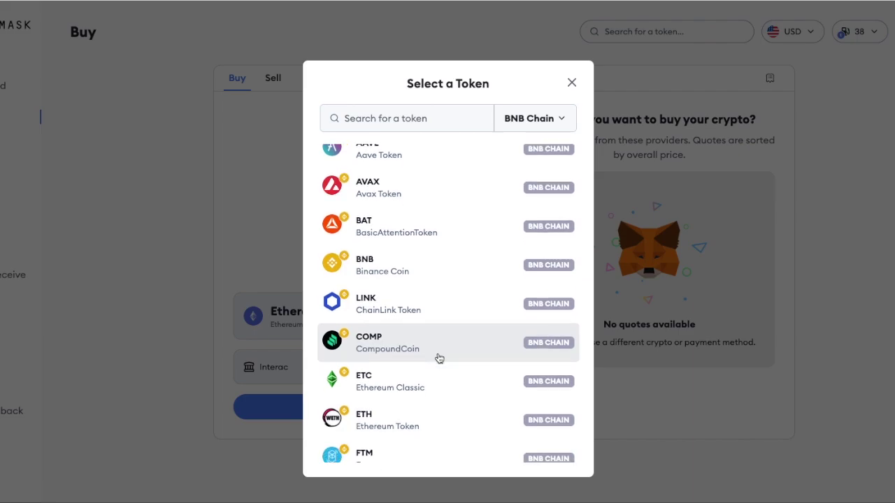
{"action": "scroll", "coordinate": [439, 358], "scroll_direction": "down", "scroll_amount": 5}
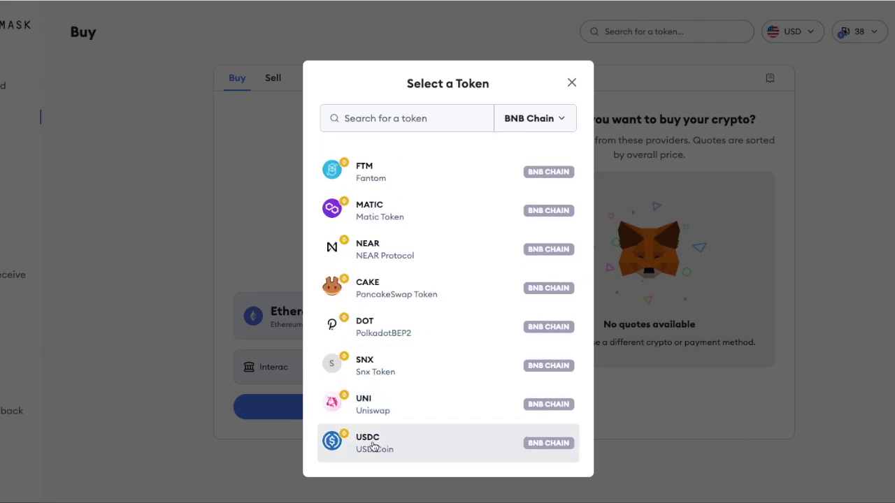
{"action": "scroll", "coordinate": [439, 358], "scroll_direction": "up", "scroll_amount": 5}
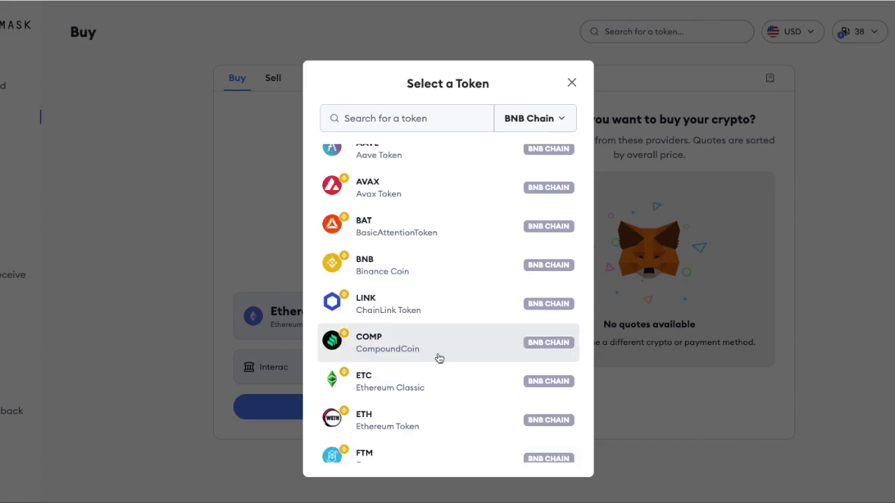
{"action": "scroll", "coordinate": [439, 358], "scroll_direction": "up", "scroll_amount": 1}
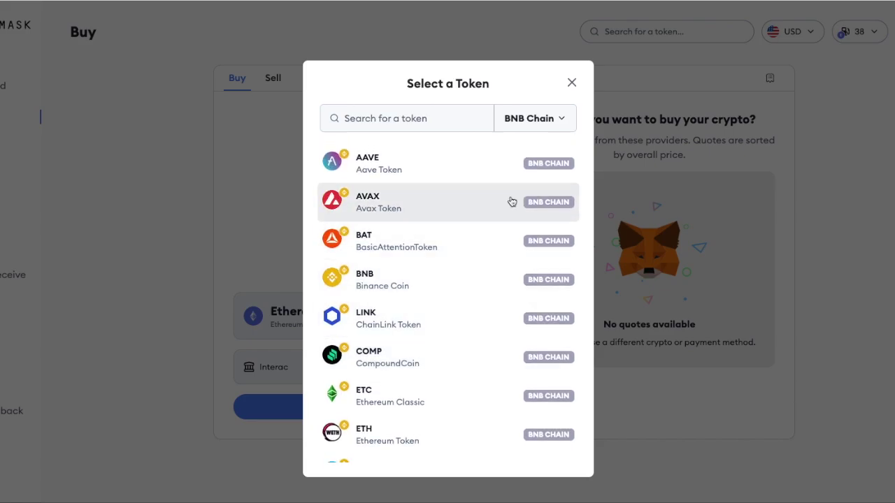
Check Ethereum tokens, switch back to BNB Chain, and select USD Coin on BNB Chain Mainnet
{"action": "left_click", "coordinate": [560, 120]}
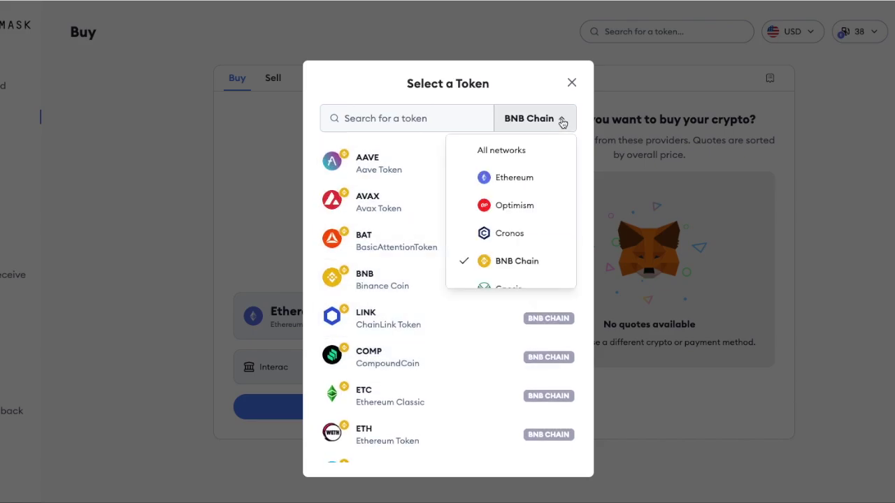
{"action": "left_click", "coordinate": [535, 186]}
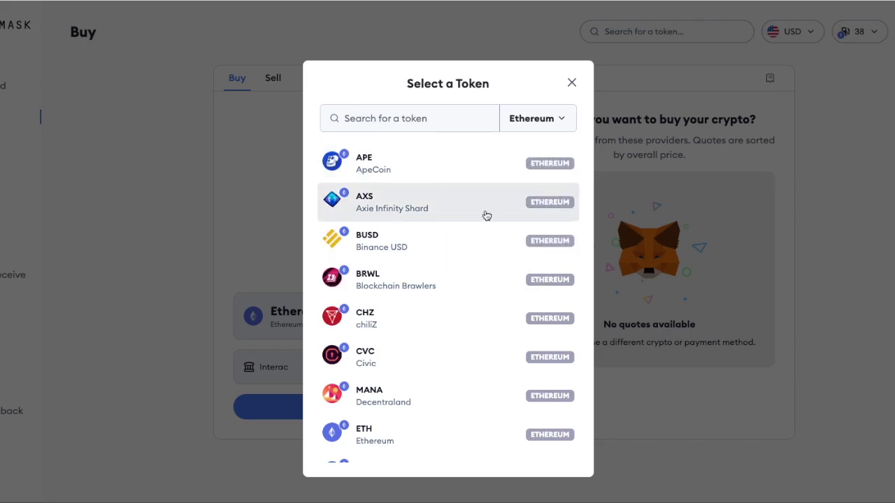
{"action": "scroll", "coordinate": [516, 357], "scroll_direction": "down", "scroll_amount": 1}
{"action": "scroll", "coordinate": [515, 356], "scroll_direction": "down", "scroll_amount": 2}
{"action": "scroll", "coordinate": [516, 356], "scroll_direction": "down", "scroll_amount": 1}
{"action": "scroll", "coordinate": [516, 357], "scroll_direction": "down", "scroll_amount": 4}
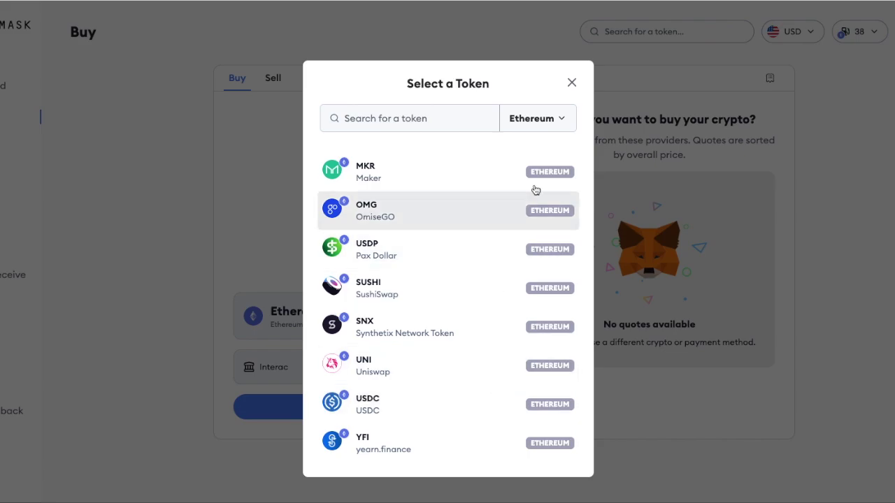
{"action": "left_click", "coordinate": [563, 121]}
{"action": "left_click", "coordinate": [518, 261]}
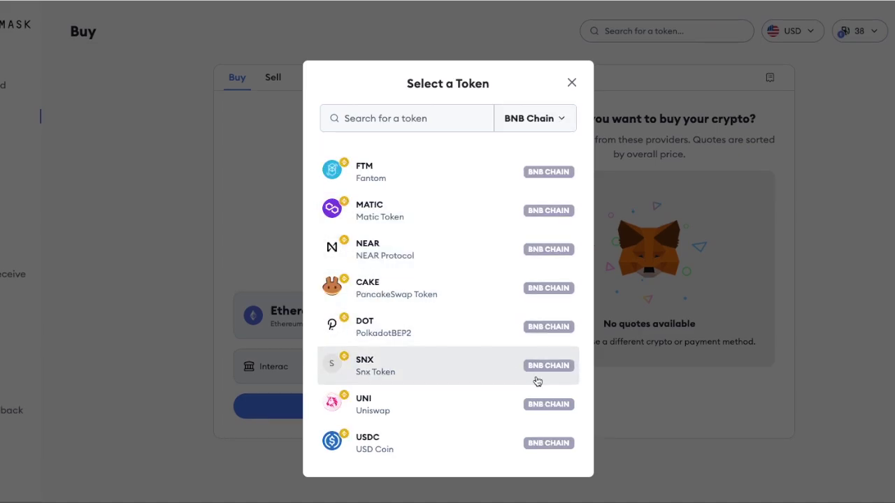
{"action": "left_click", "coordinate": [481, 450]}
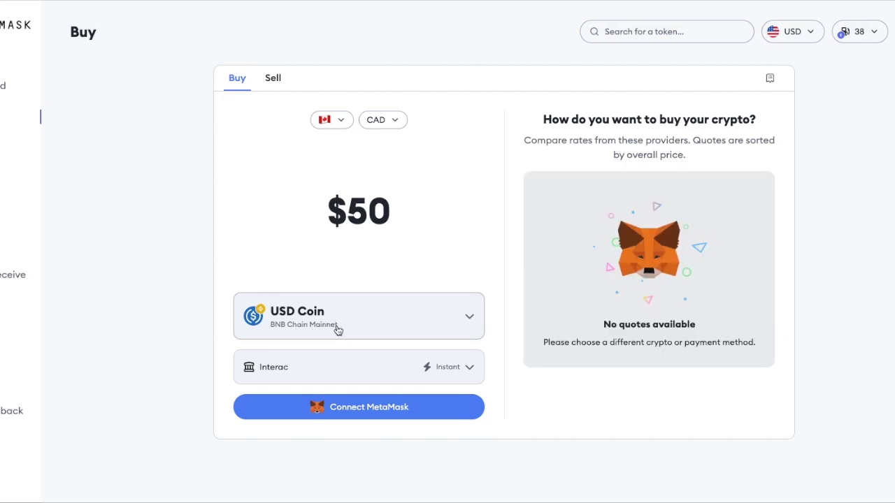
Make the amount $950 CAD and connect MetaMask, bringing up Banxa's 664.35 USDC quote
{"action": "left_click", "coordinate": [348, 211]}
{"action": "type", "text": "9"}
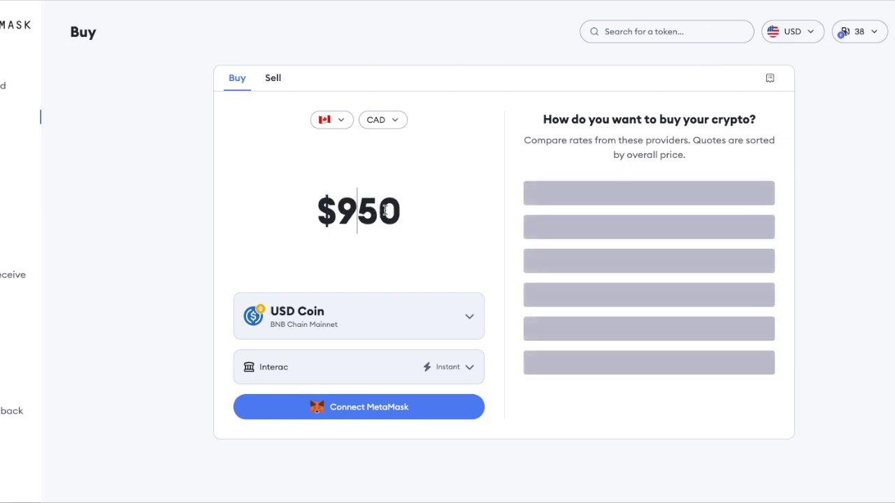
{"action": "left_click", "coordinate": [405, 211]}
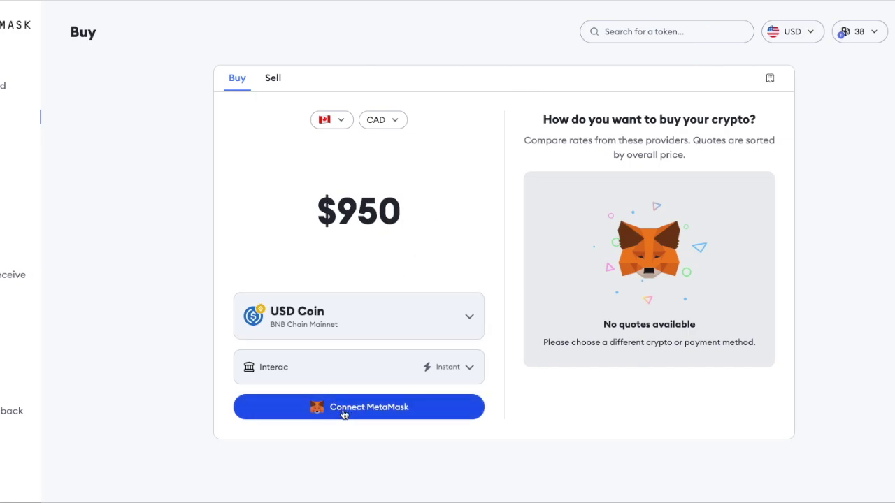
{"action": "left_click", "coordinate": [389, 411]}
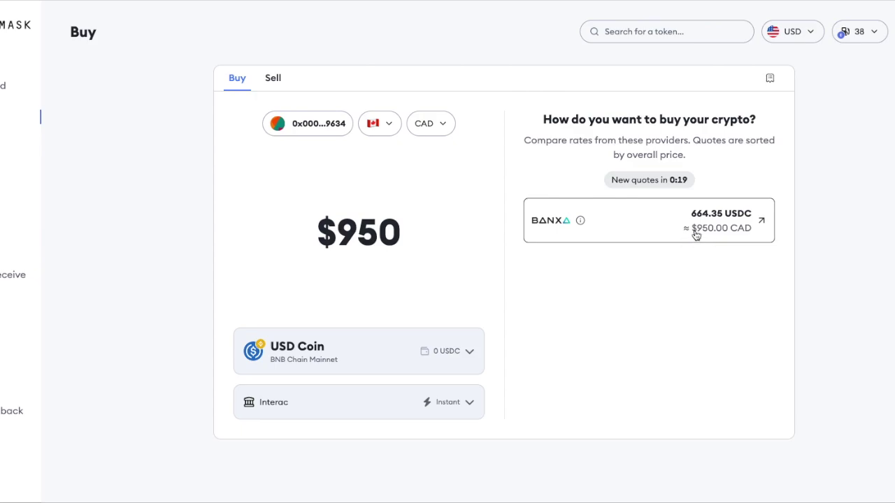
Review Banxa's details, reduce the amount to $150 CAD, and proceed with the 104.27 USDC quote
{"action": "left_click", "coordinate": [580, 220]}
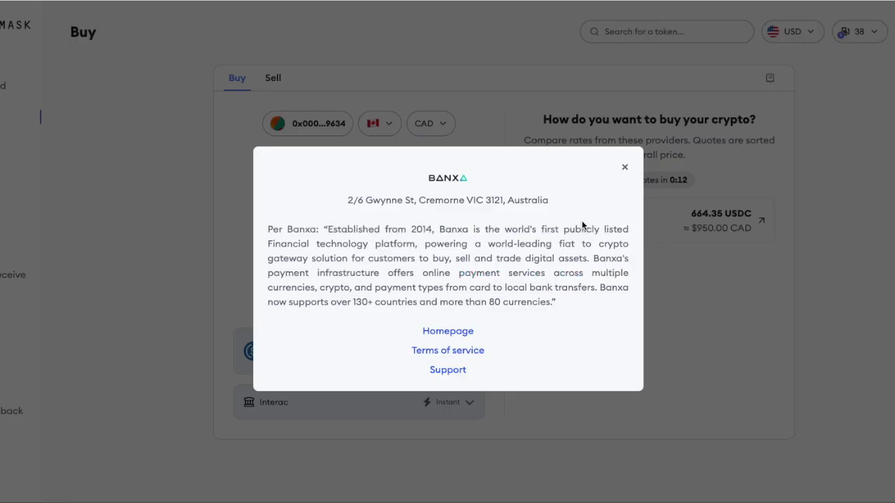
{"action": "left_click", "coordinate": [624, 165]}
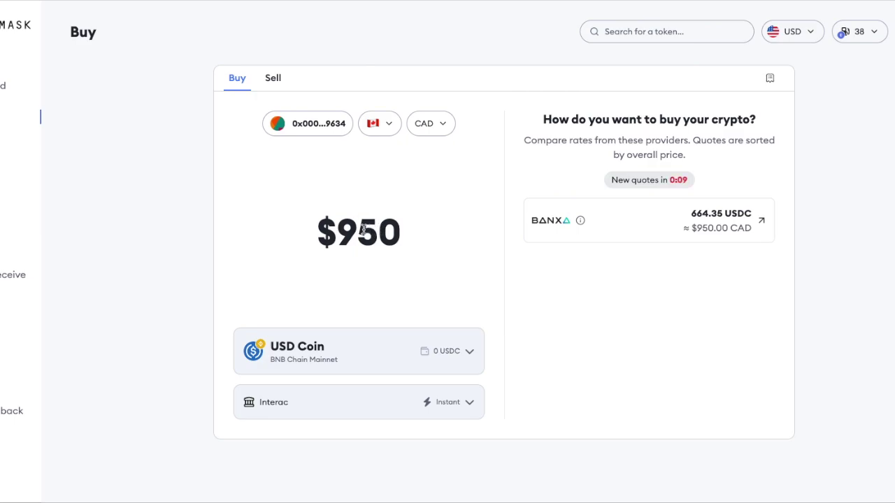
{"action": "left_click", "coordinate": [359, 230]}
{"action": "key", "text": "BackSpace"}
{"action": "type", "text": "1"}
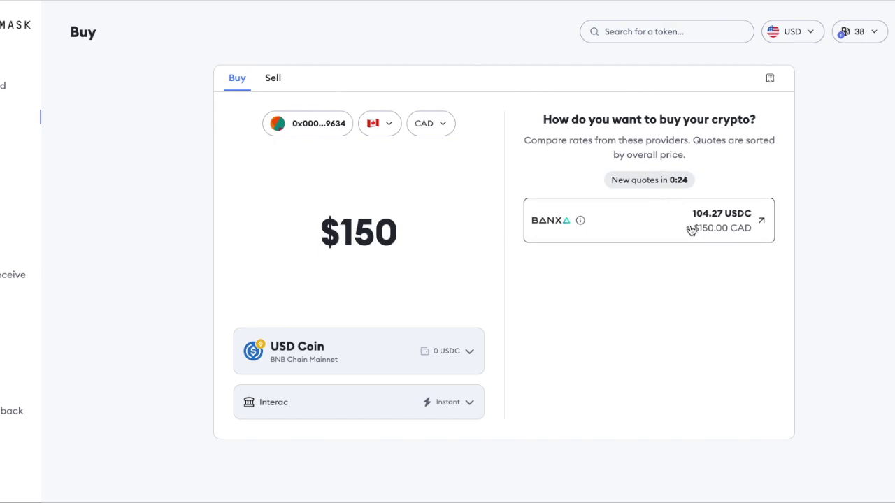
{"action": "left_click", "coordinate": [690, 223]}
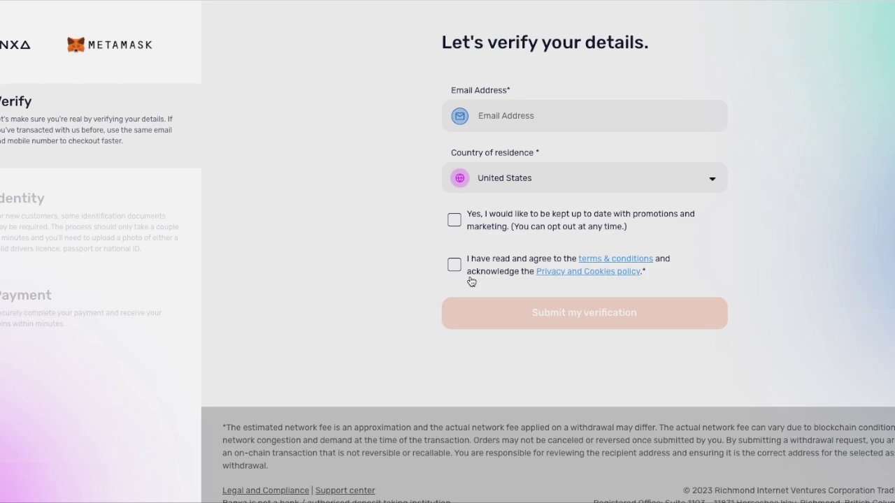
Choose Canada as country of residence, submit for verification, and enter the emailed verification code
{"action": "left_click", "coordinate": [714, 183]}
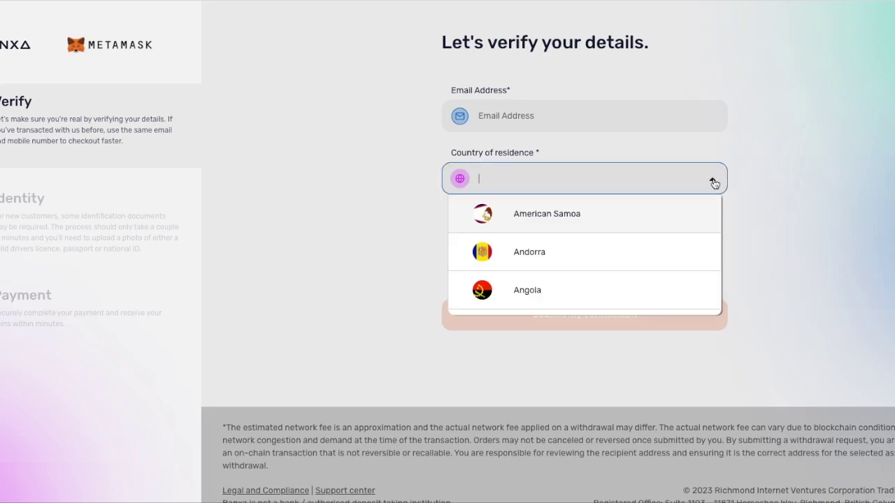
{"action": "scroll", "coordinate": [682, 254], "scroll_direction": "down", "scroll_amount": 1}
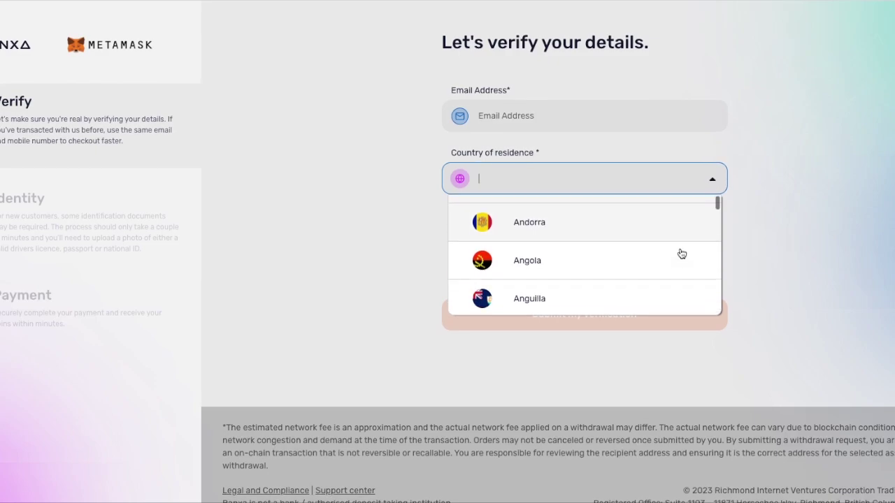
{"action": "scroll", "coordinate": [682, 254], "scroll_direction": "down", "scroll_amount": 1}
{"action": "scroll", "coordinate": [681, 254], "scroll_direction": "down", "scroll_amount": 2}
{"action": "scroll", "coordinate": [679, 254], "scroll_direction": "down", "scroll_amount": 2}
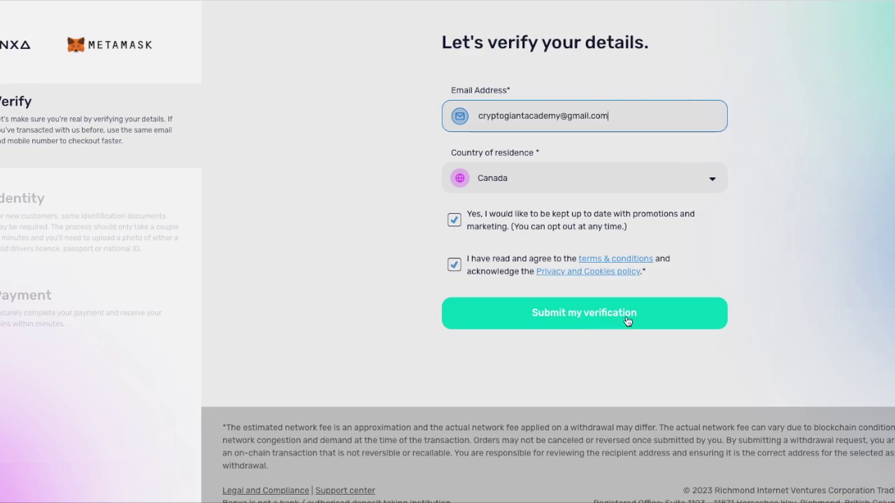
{"action": "left_click", "coordinate": [624, 321]}
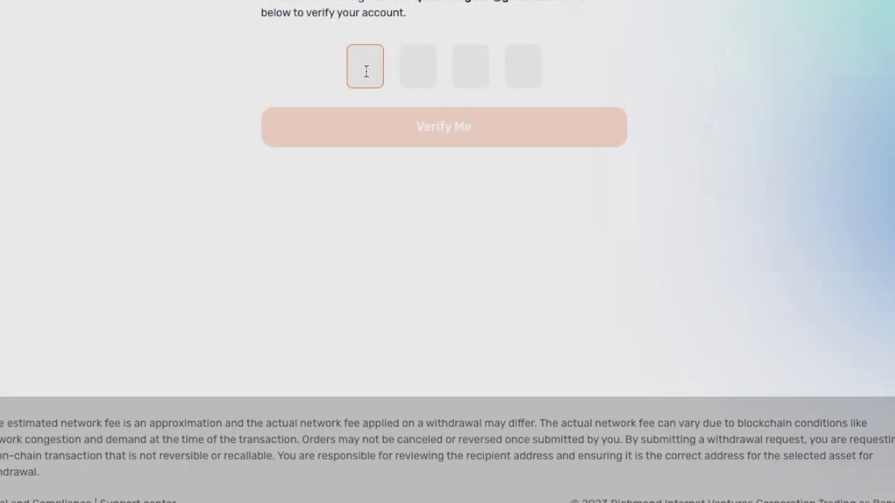
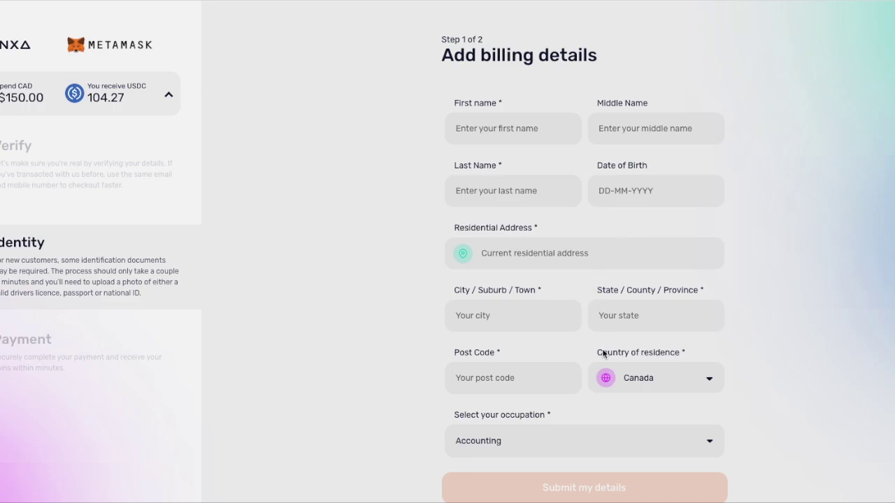
Declare residence outside the United States, agree to data processing, and choose driver's license as the ID
{"action": "scroll", "coordinate": [613, 378], "scroll_direction": "down", "scroll_amount": 5}
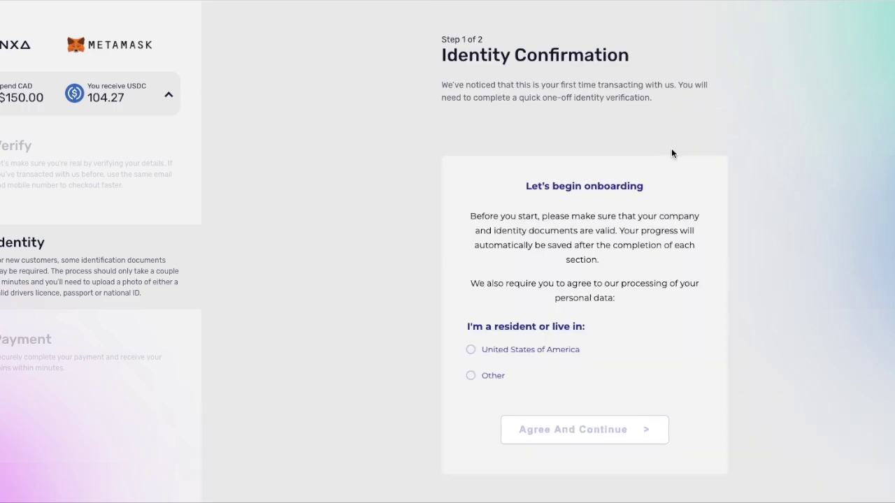
{"action": "left_click", "coordinate": [471, 376]}
{"action": "scroll", "coordinate": [596, 448], "scroll_direction": "down", "scroll_amount": 2}
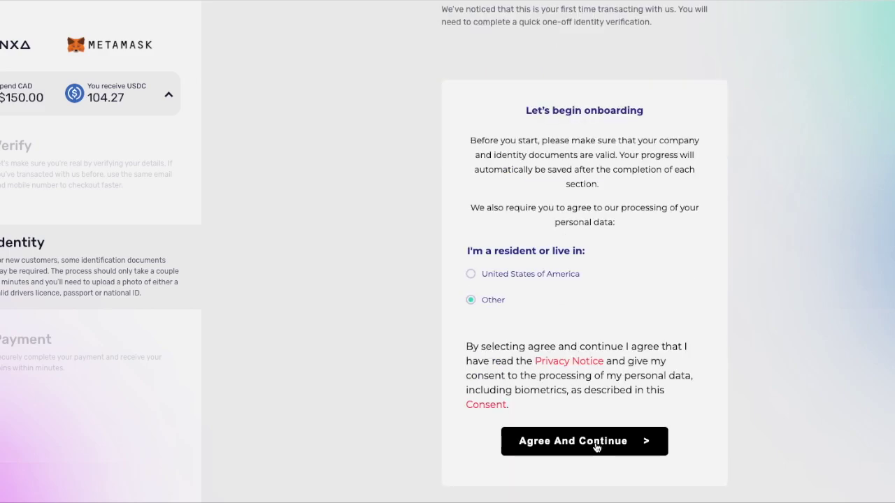
{"action": "left_click", "coordinate": [596, 444]}
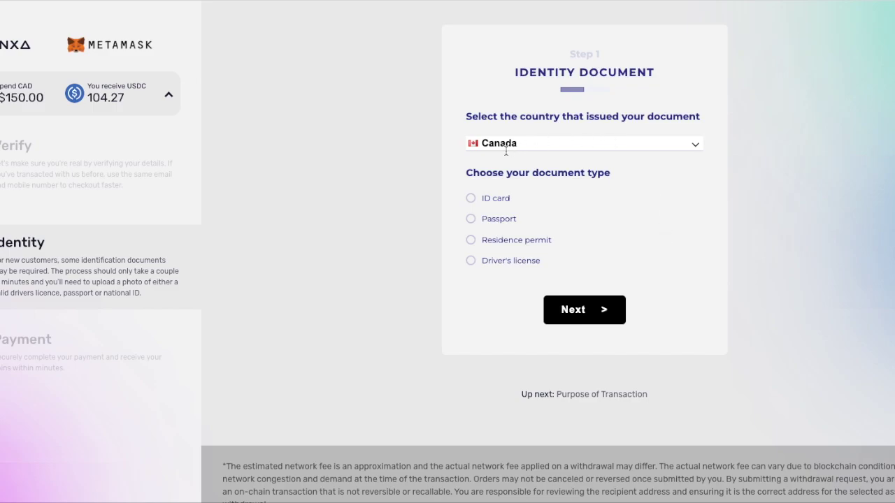
{"action": "left_click", "coordinate": [472, 266]}
{"action": "scroll", "coordinate": [629, 315], "scroll_direction": "down", "scroll_amount": 2}
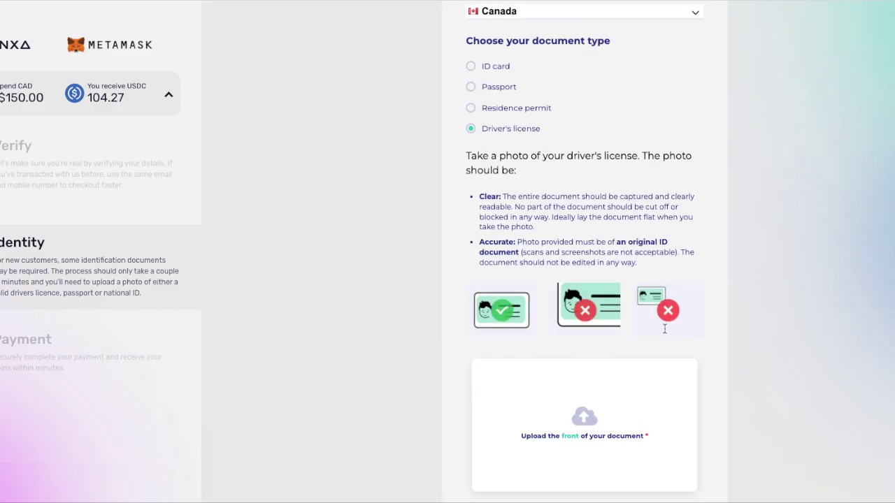
{"action": "scroll", "coordinate": [665, 329], "scroll_direction": "down", "scroll_amount": 1}
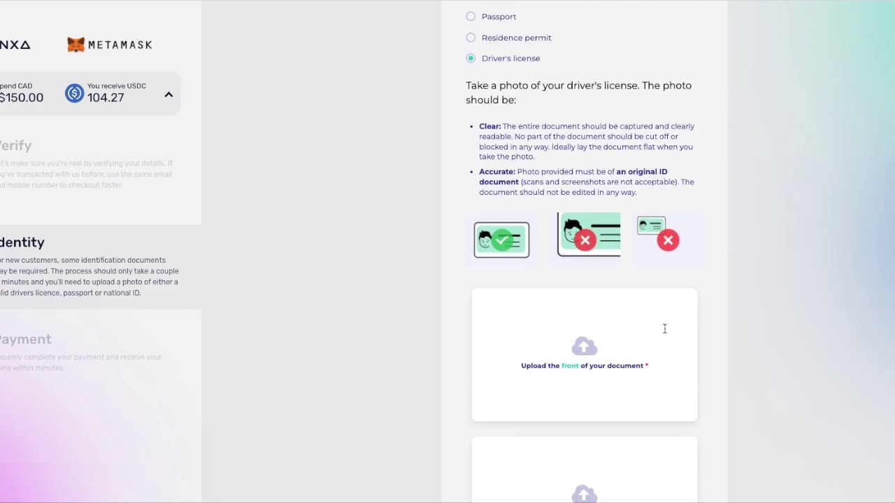
{"action": "scroll", "coordinate": [650, 315], "scroll_direction": "down", "scroll_amount": 3}
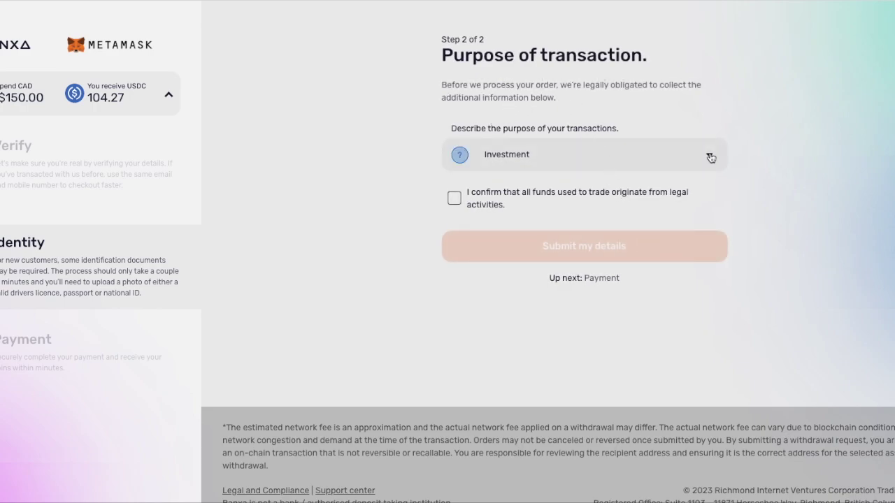
Keep Investment as the transaction purpose, confirm the funds are legal, and submit the details
{"action": "left_click", "coordinate": [711, 158]}
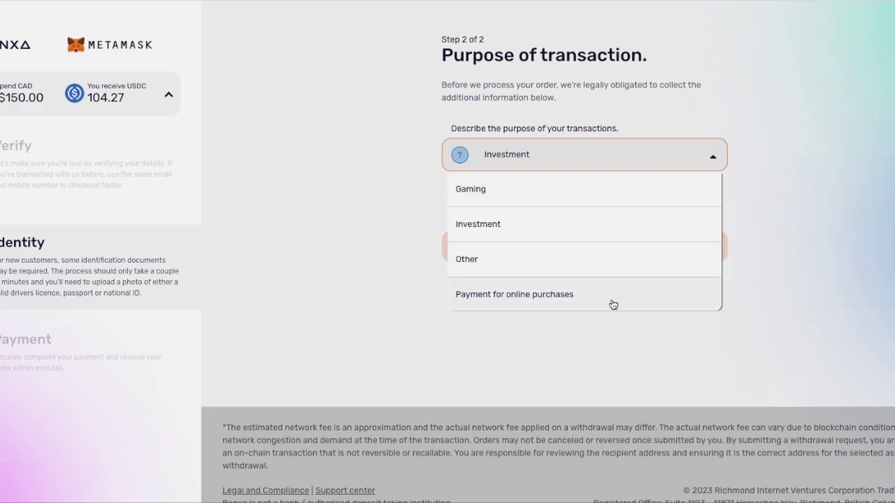
{"action": "left_click", "coordinate": [587, 224]}
{"action": "left_click", "coordinate": [454, 198]}
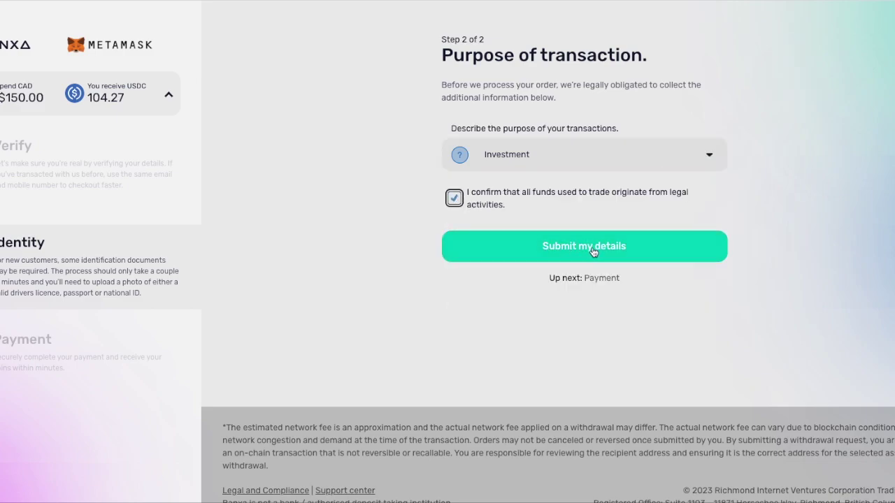
{"action": "left_click", "coordinate": [593, 251]}
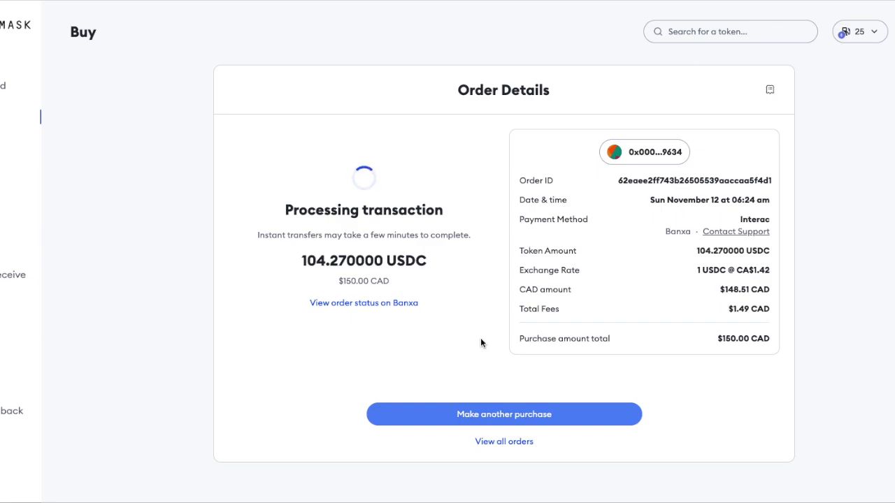
Open the Banxa order status in a new tab and wait for the 104.27 USDC transaction to succeed
{"action": "right_click", "coordinate": [386, 306]}
{"action": "left_click", "coordinate": [415, 314]}
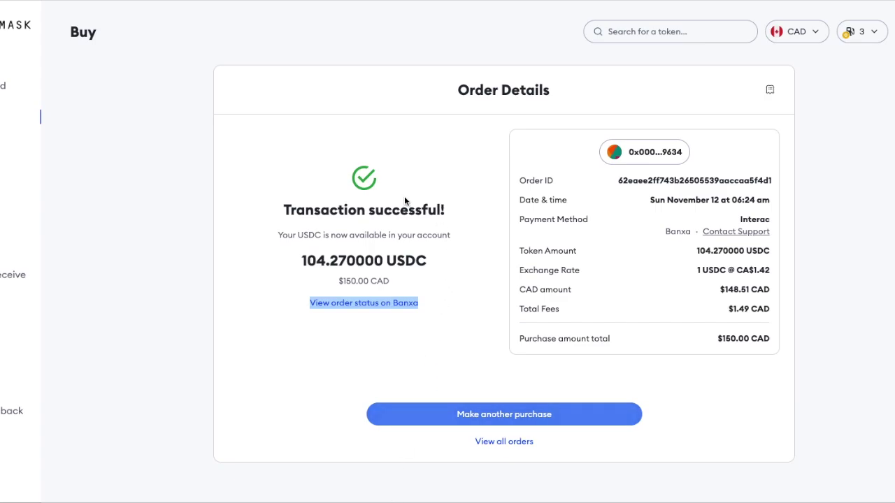
Check the Tokens list shows 104.27 USDC, then start Import tokens from the bottom of the list
{"action": "left_click", "coordinate": [463, 315]}
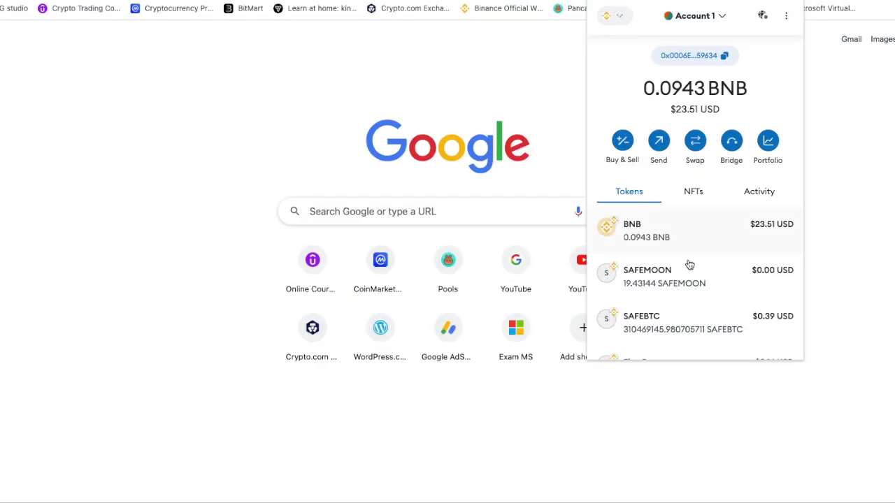
{"action": "scroll", "coordinate": [687, 263], "scroll_direction": "down", "scroll_amount": 5}
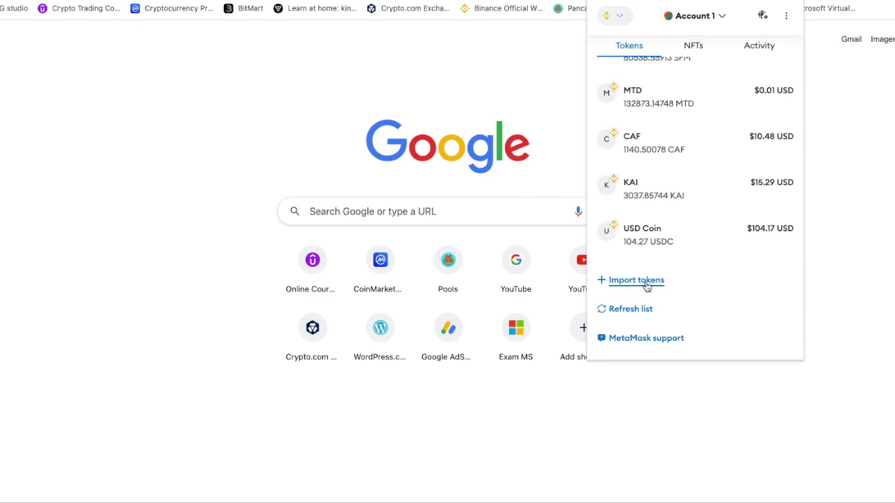
{"action": "left_click", "coordinate": [647, 281]}
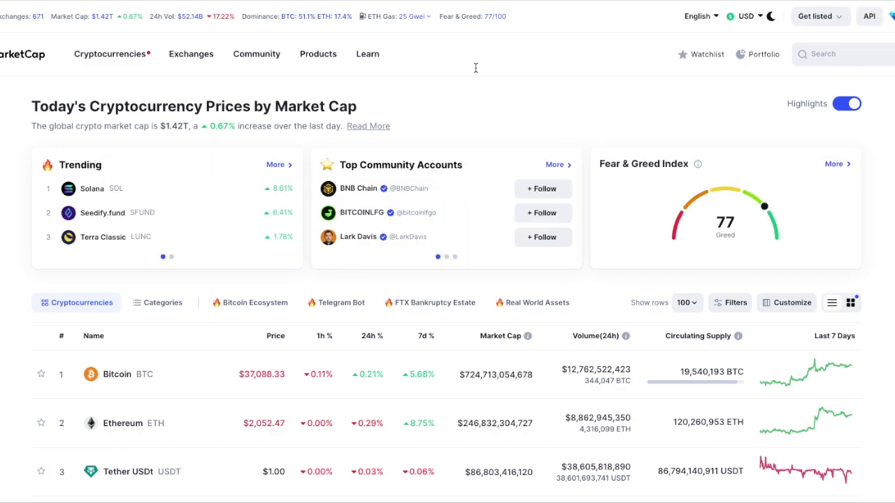
Search CoinMarketCap for usdc and copy its BNB Smart Chain (BEP20) contract address
{"action": "left_click", "coordinate": [827, 59]}
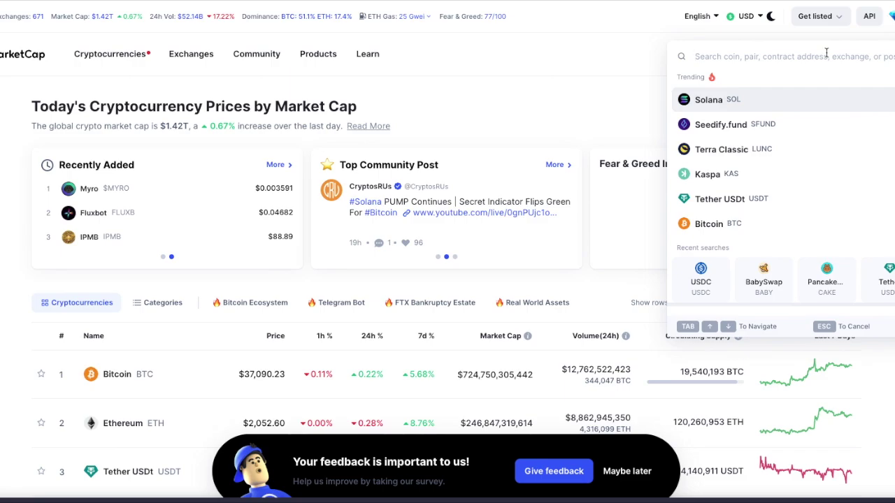
{"action": "type", "text": "usdc"}
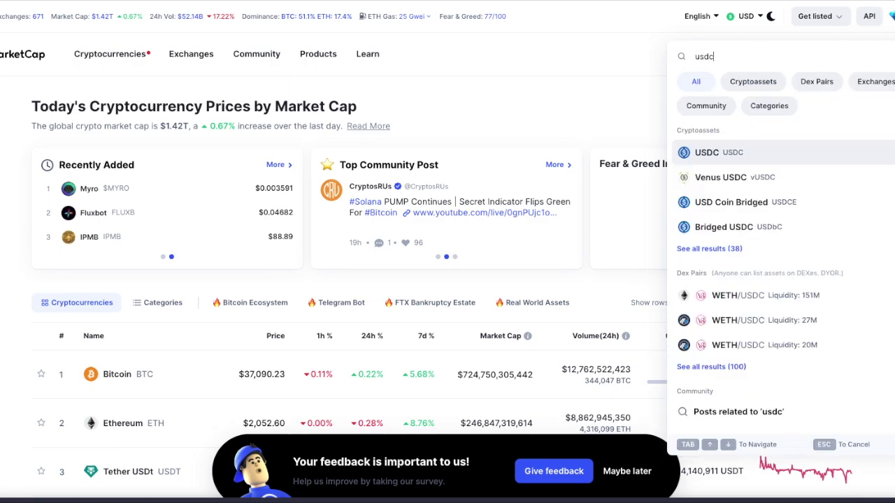
{"action": "left_click", "coordinate": [738, 155]}
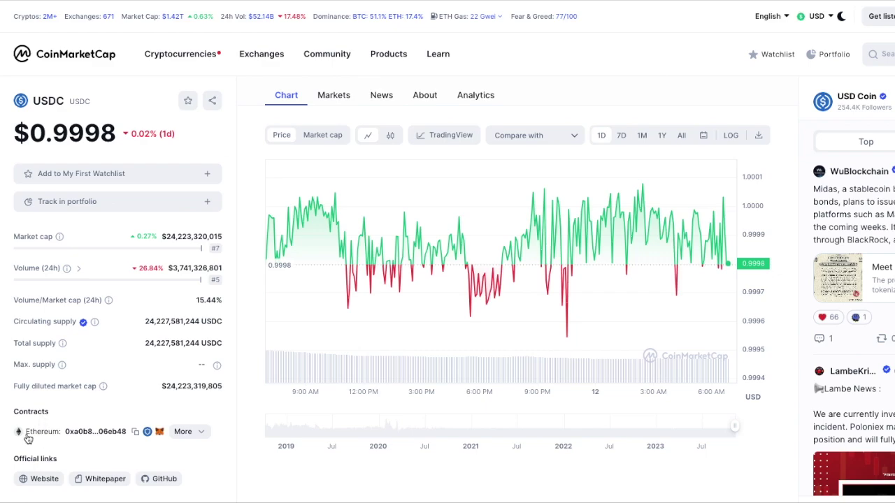
{"action": "mouse_move", "coordinate": [188, 431]}
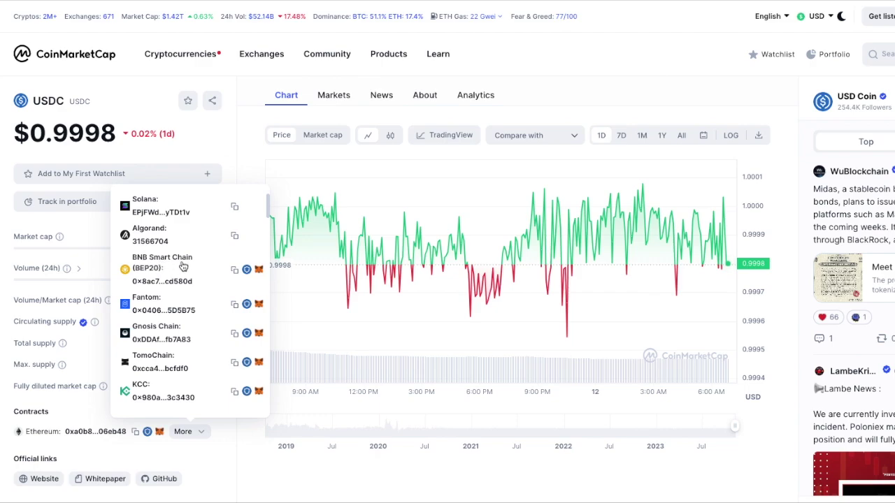
{"action": "left_click", "coordinate": [234, 270]}
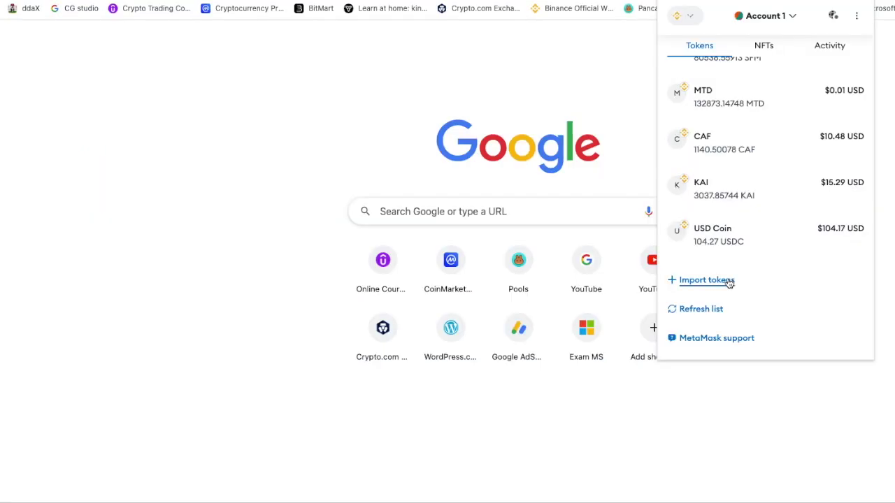
{"action": "left_click", "coordinate": [720, 281]}
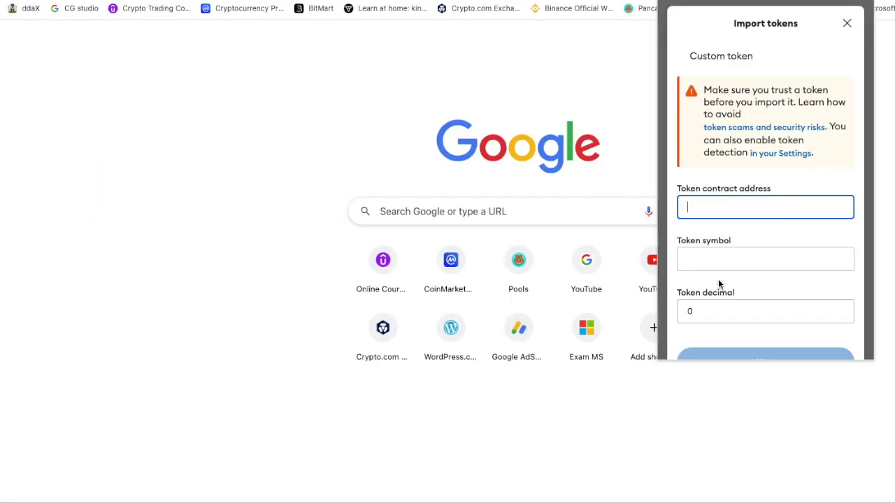
{"action": "key", "text": "ctrl+v"}
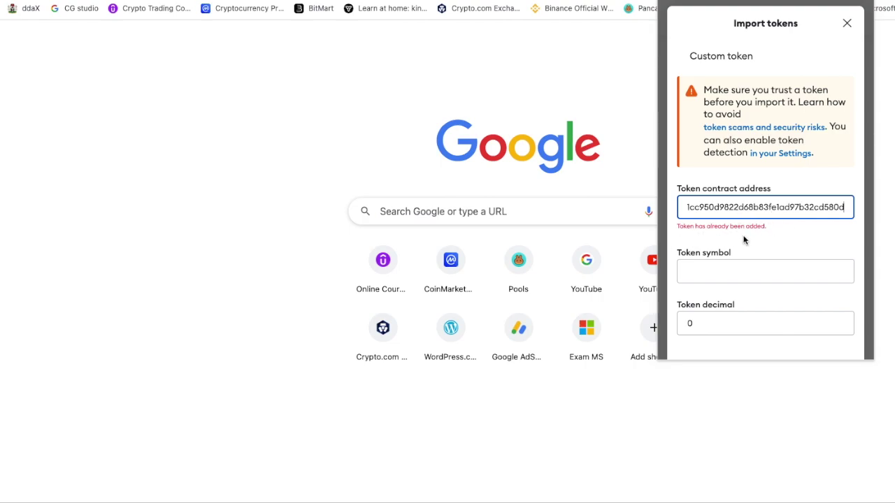
{"action": "scroll", "coordinate": [762, 270], "scroll_direction": "down", "scroll_amount": 2}
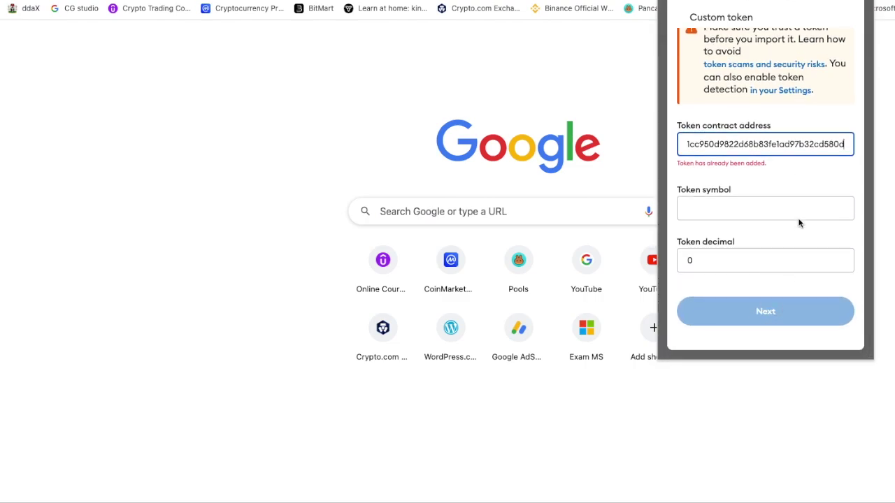
{"action": "scroll", "coordinate": [799, 222], "scroll_direction": "up", "scroll_amount": 2}
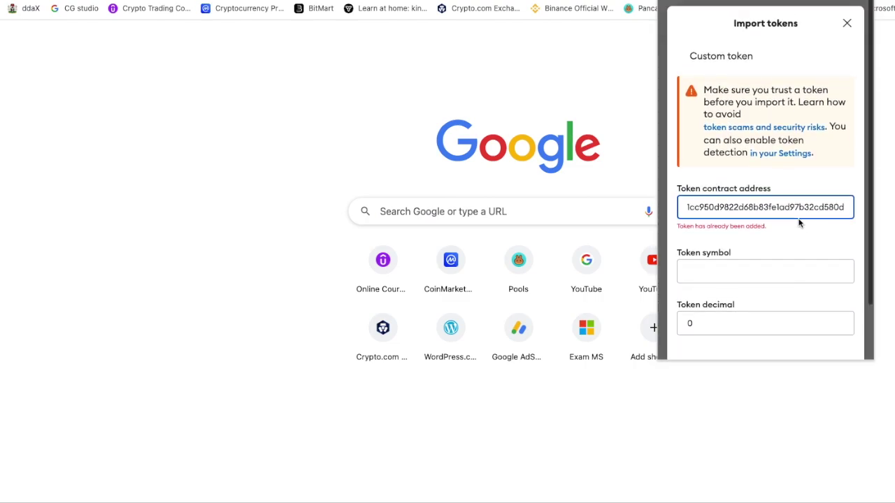
{"action": "left_click", "coordinate": [849, 25]}
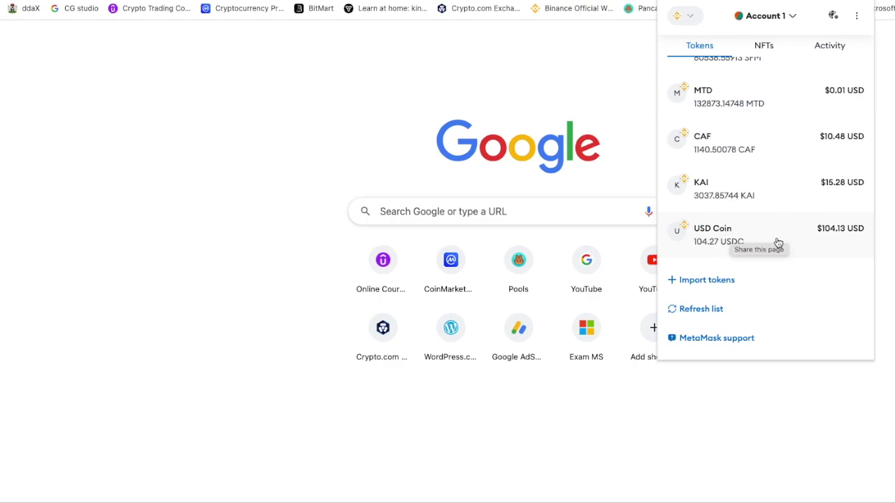
View the USD Coin detail page showing 104.27 USDC worth $104.13
{"action": "left_click", "coordinate": [777, 242]}
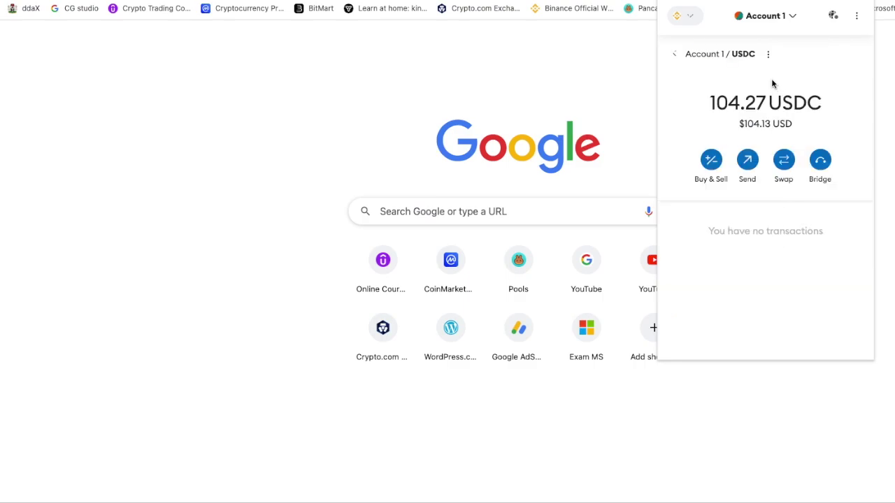